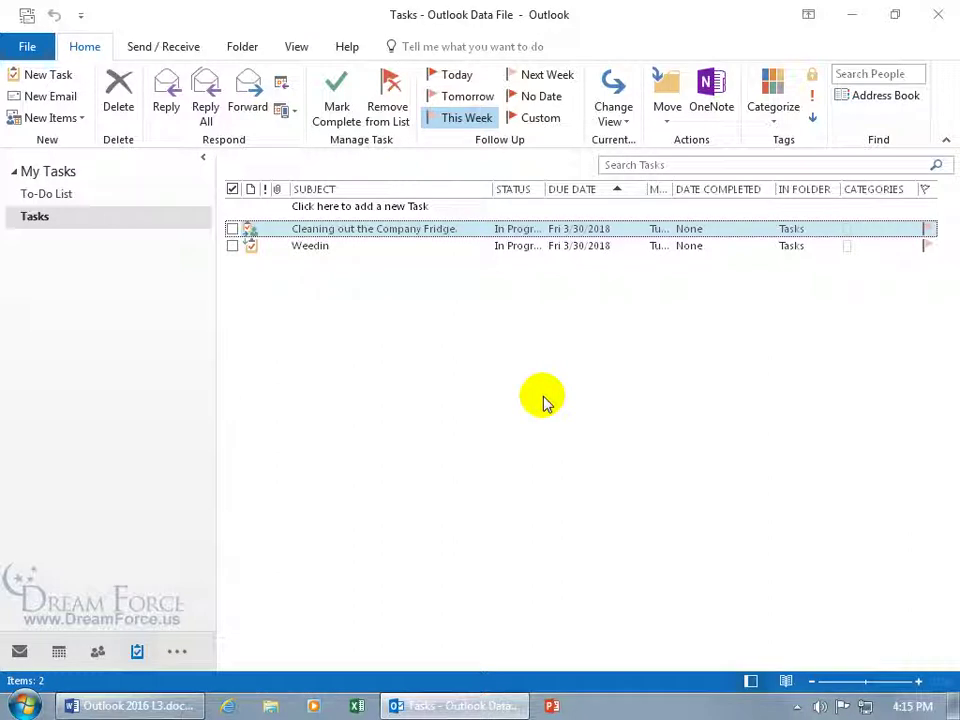
# - Create a blank task, turn it into an assignment request, and close it without saving
pyautogui.doubleClick(543, 400)
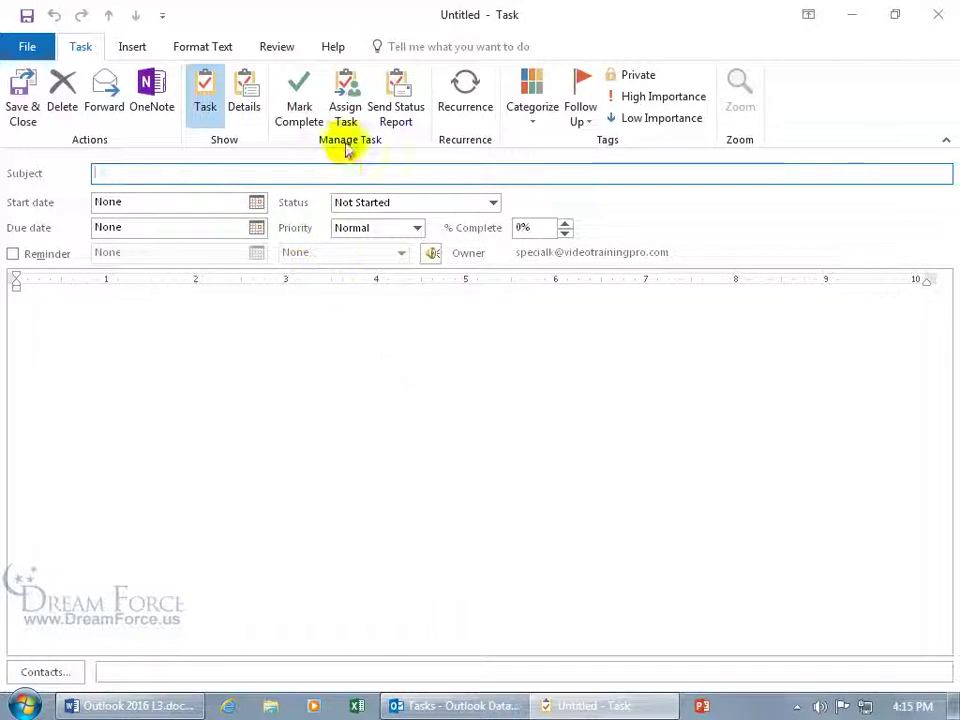
pyautogui.click(346, 112)
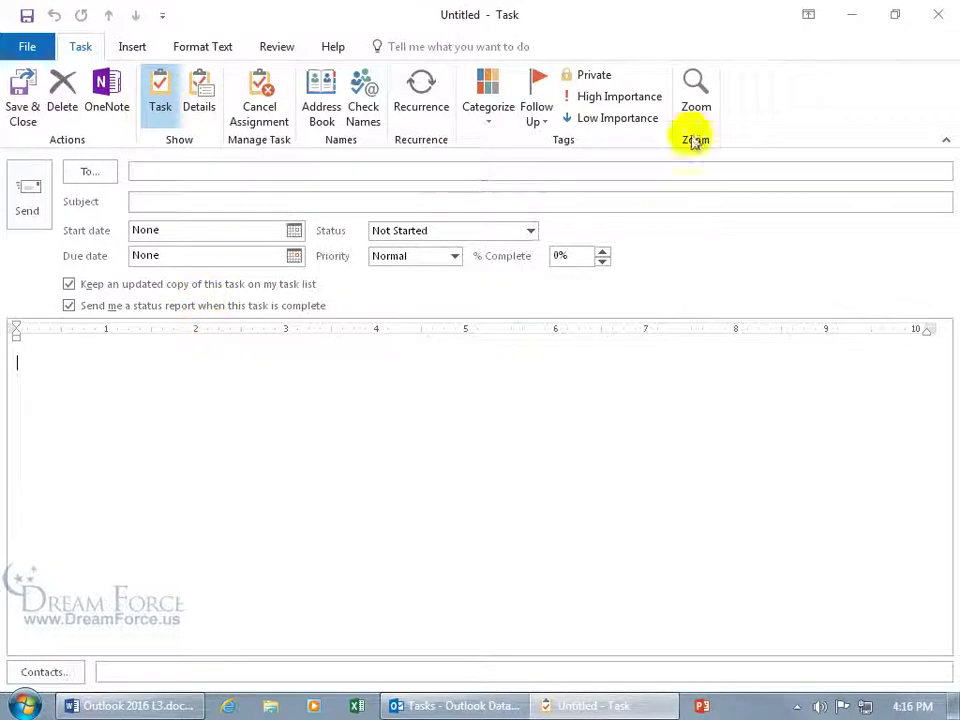
pyautogui.click(936, 16)
pyautogui.click(483, 407)
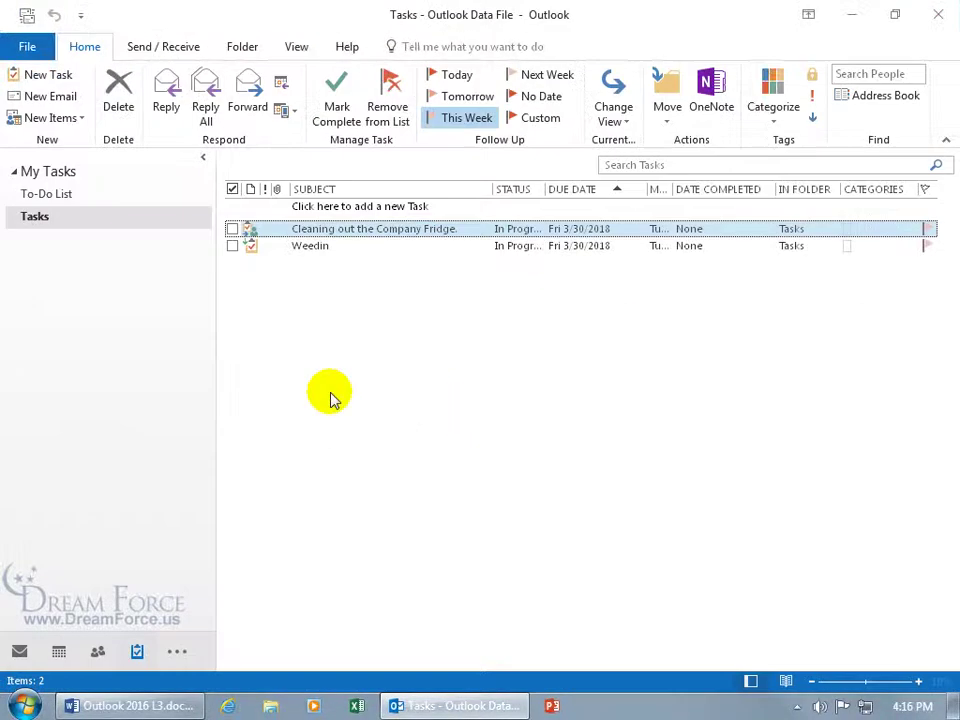
# - Start a status report from the Cleaning out the Company Fridge task and delete the closing comment from its body
pyautogui.doubleClick(369, 229)
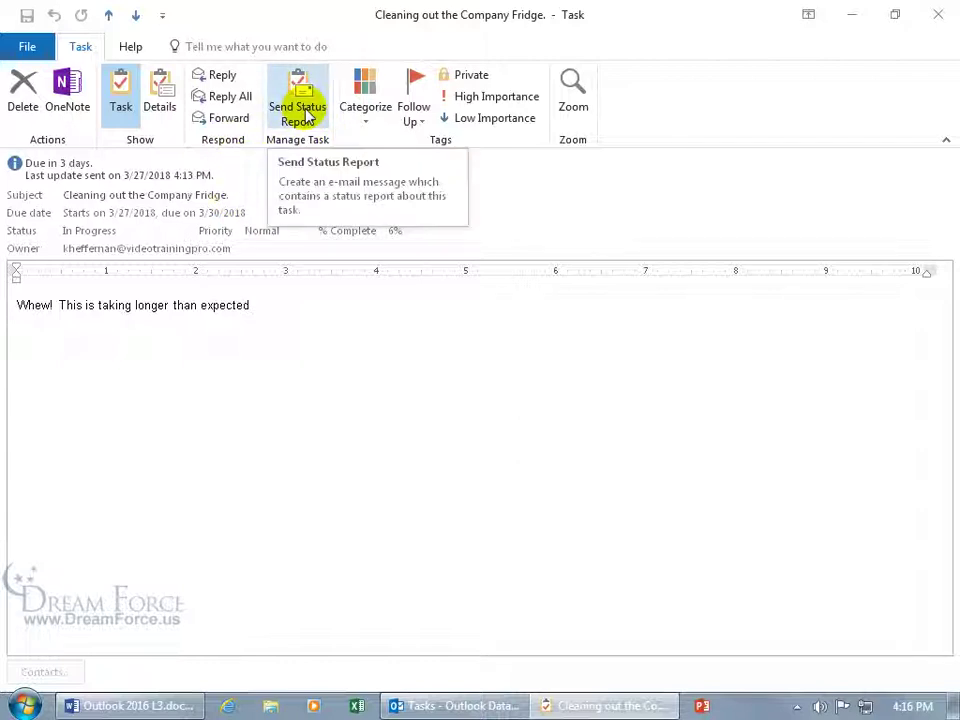
pyautogui.click(300, 112)
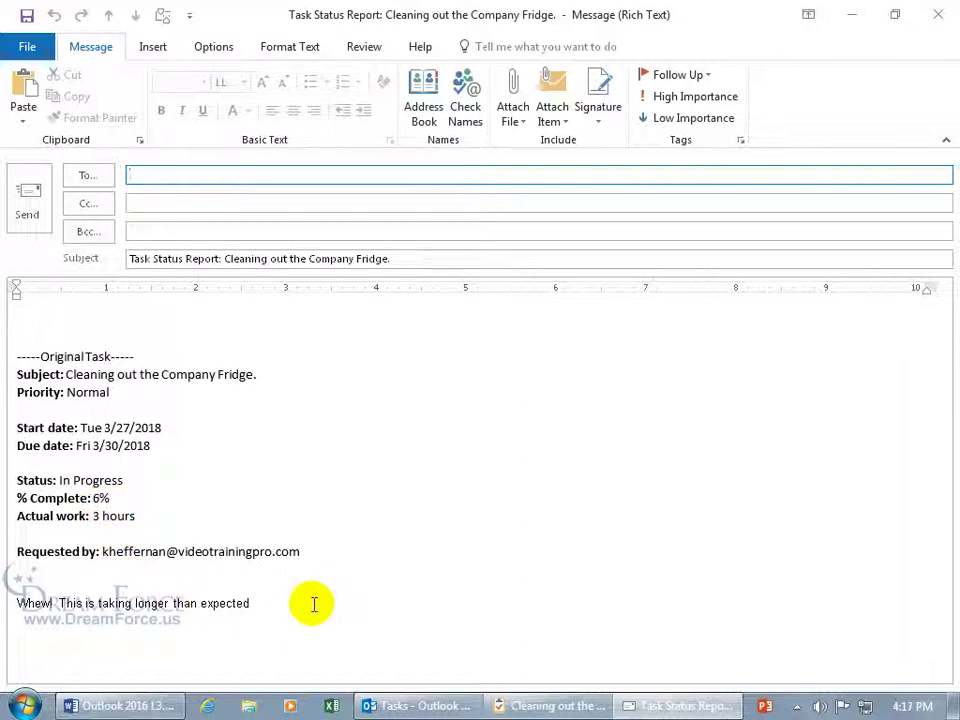
pyautogui.moveTo(313, 604); pyautogui.dragTo(11, 602)
pyautogui.press('Delete')
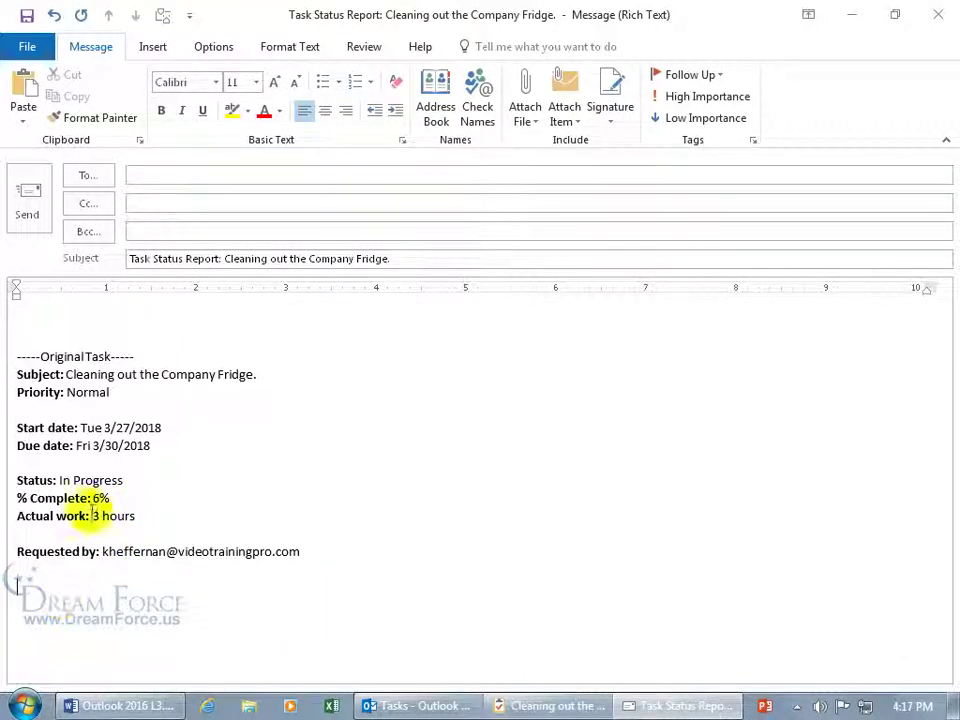
# - Set % Complete to 7% in the status report text, then discard the report and close the fridge task
pyautogui.doubleClick(97, 496)
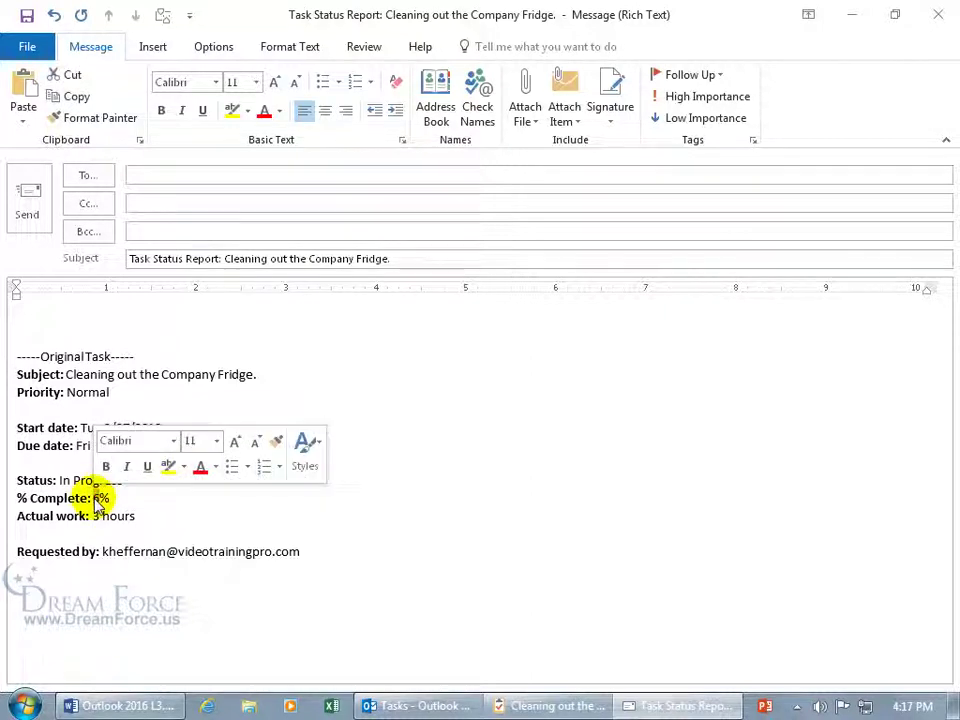
pyautogui.write('7')
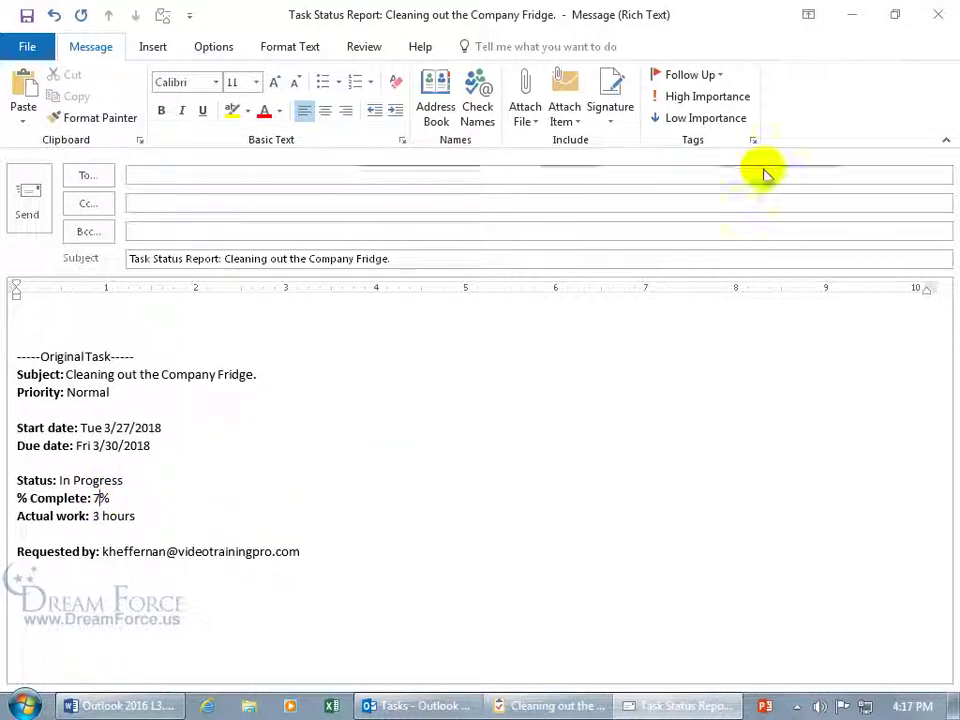
pyautogui.click(936, 13)
pyautogui.click(493, 406)
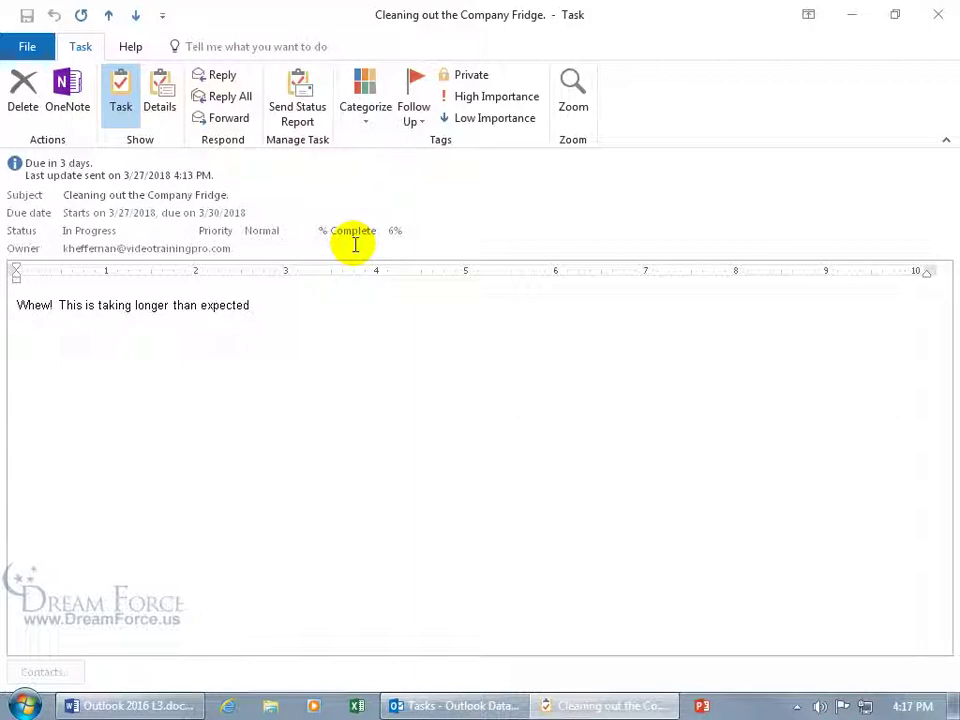
pyautogui.click(937, 20)
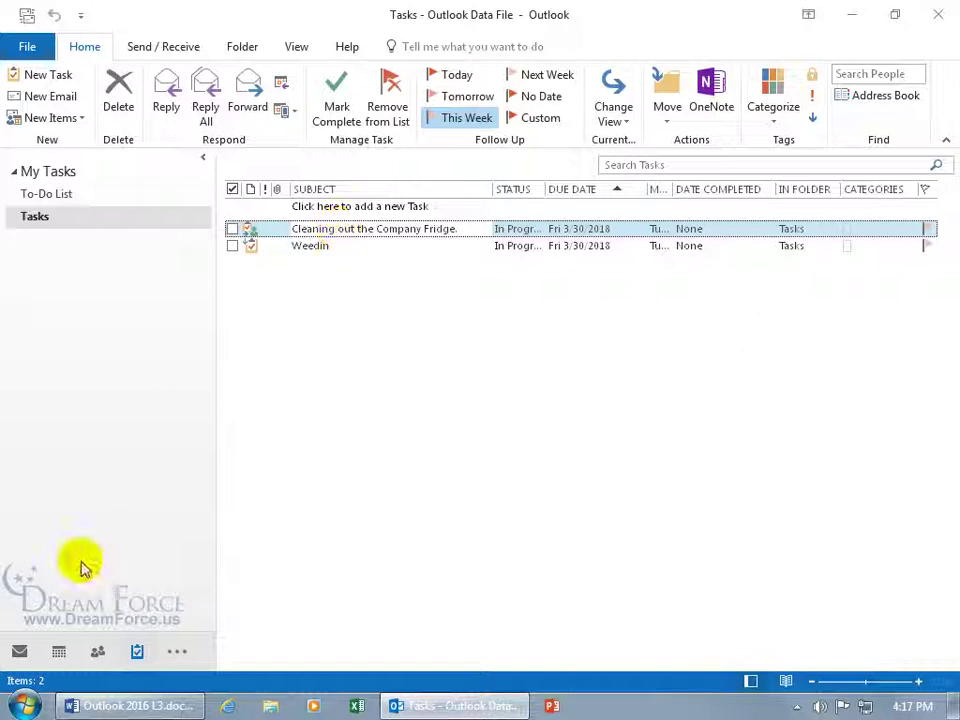
# - Receive new mail in the Inbox, read the Task Status Report message about the company fridge, and delete it
pyautogui.click(20, 651)
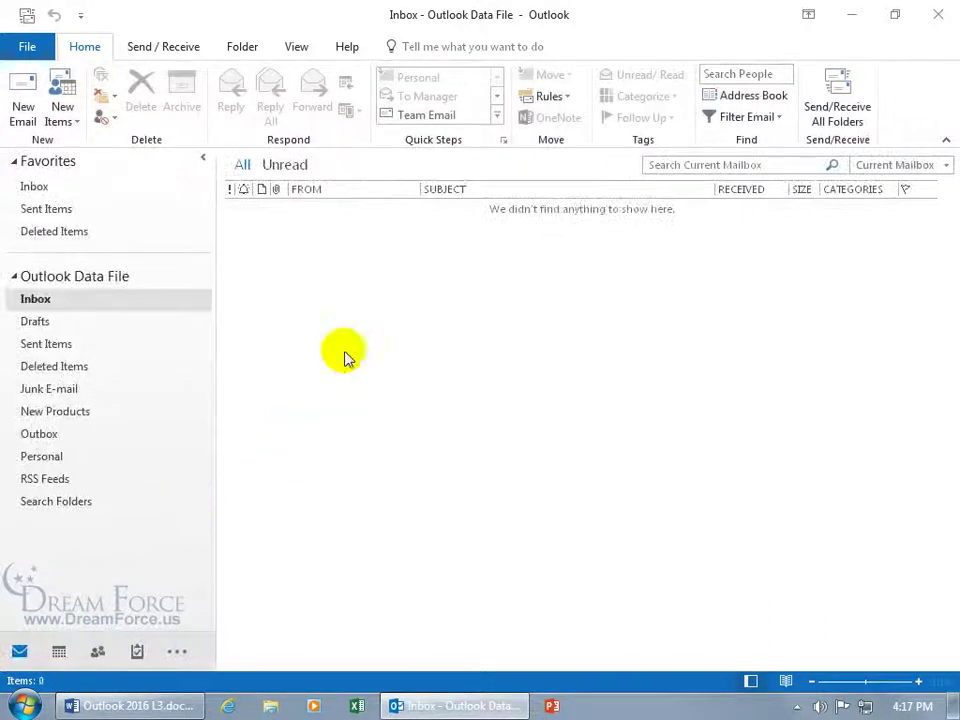
pyautogui.click(836, 106)
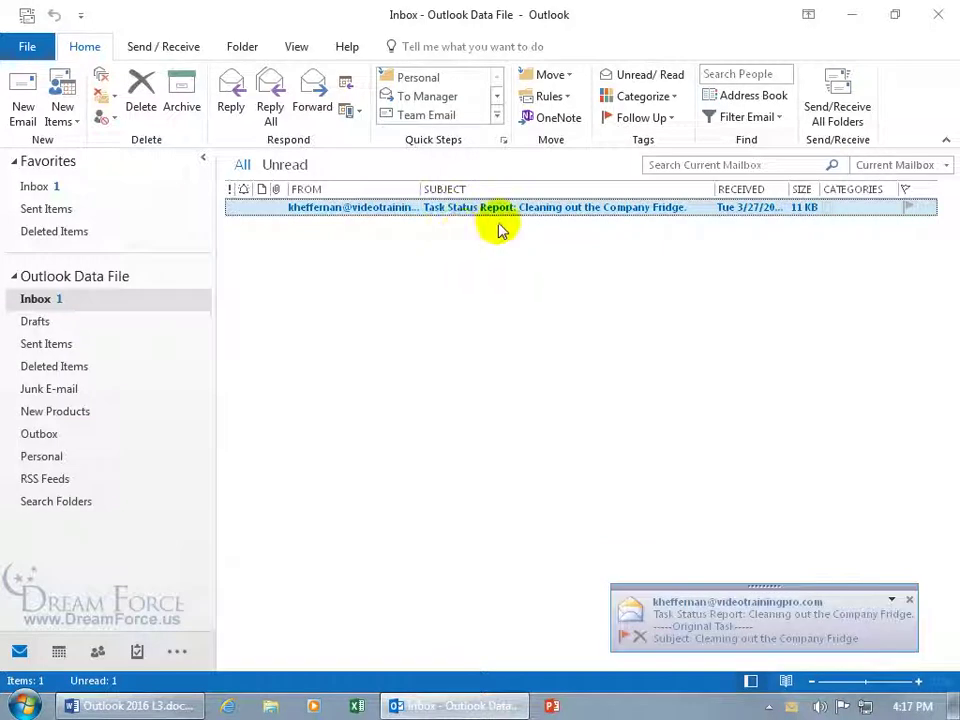
pyautogui.doubleClick(555, 207)
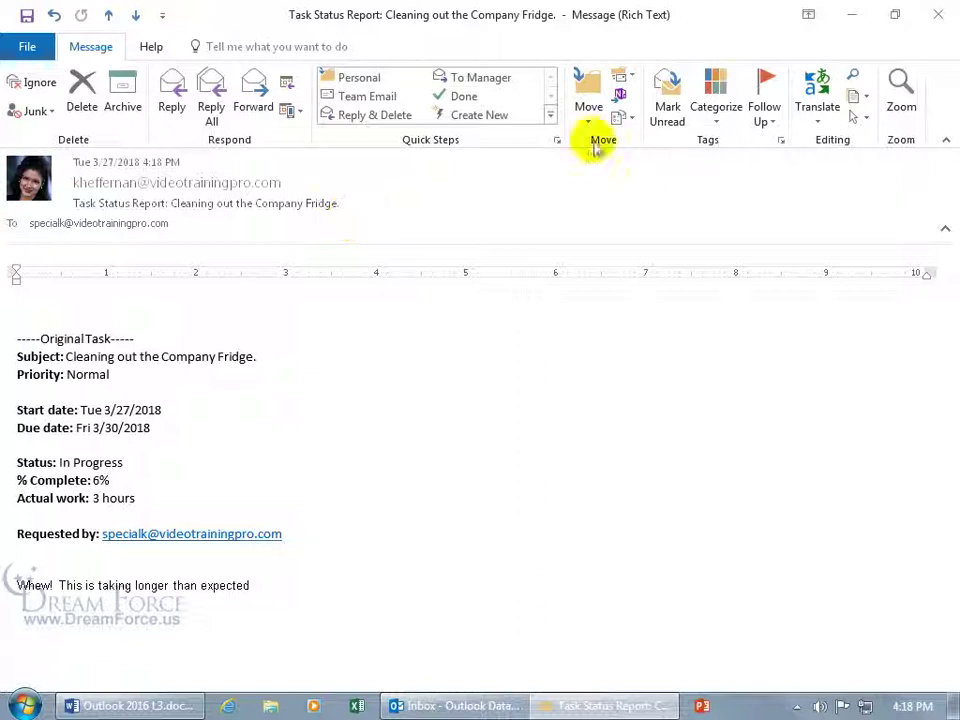
pyautogui.click(938, 14)
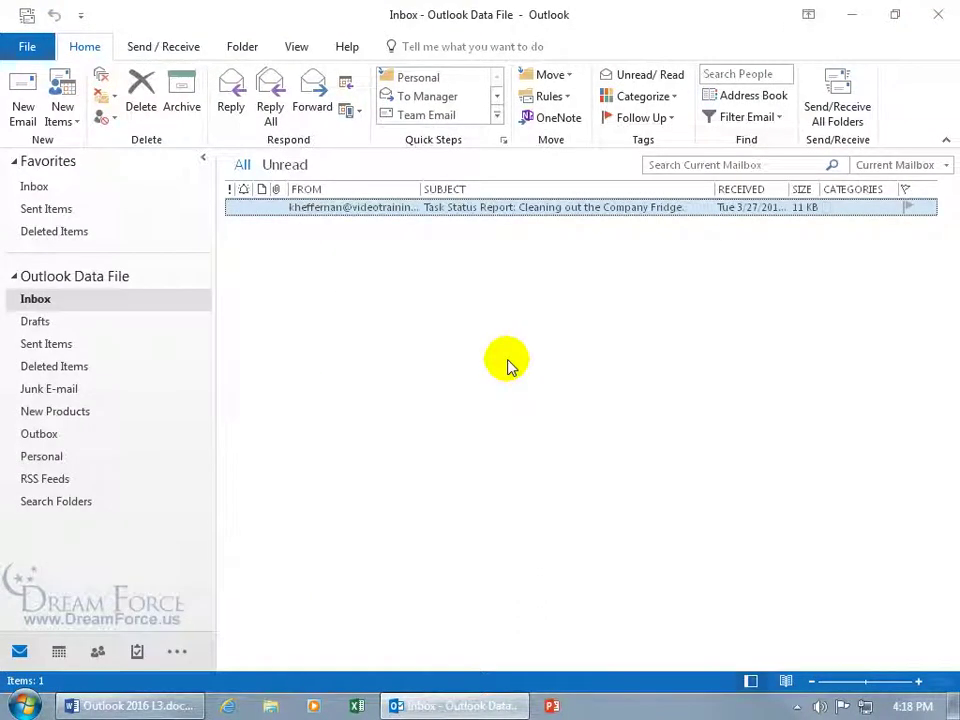
pyautogui.click(141, 100)
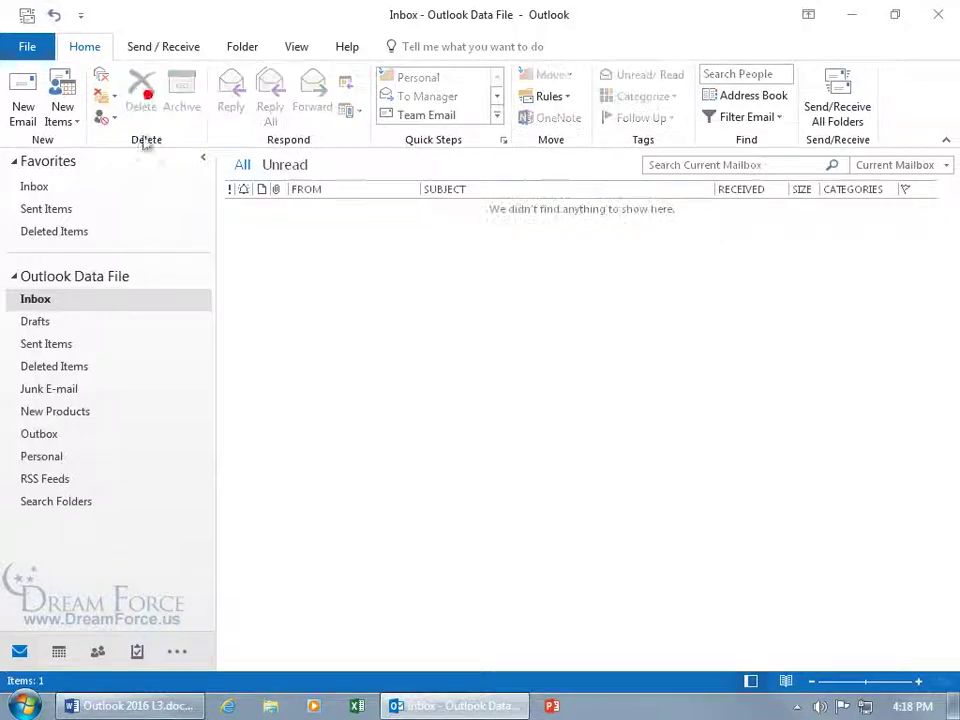
# - Review the progress of the Cleaning out the Company Fridge task in the task list and close it
pyautogui.click(136, 650)
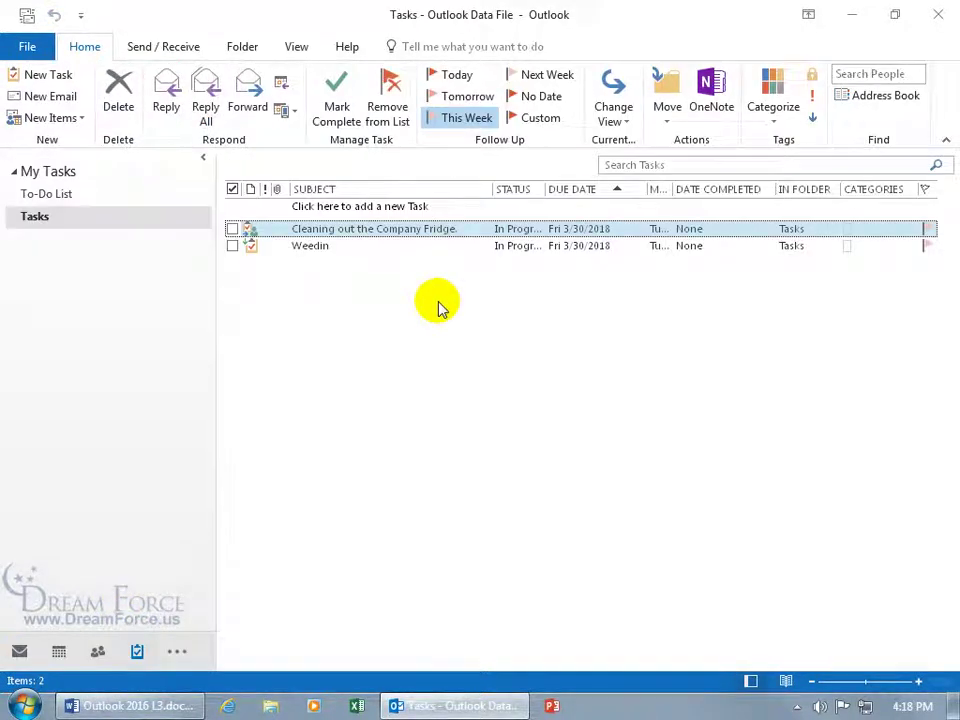
pyautogui.doubleClick(426, 228)
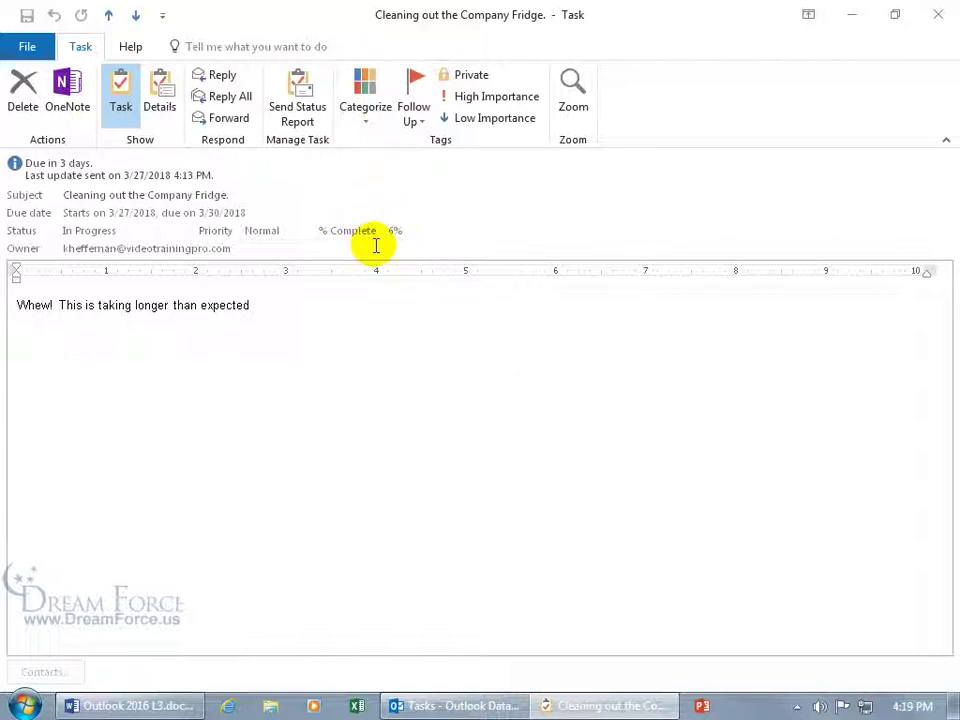
pyautogui.click(936, 16)
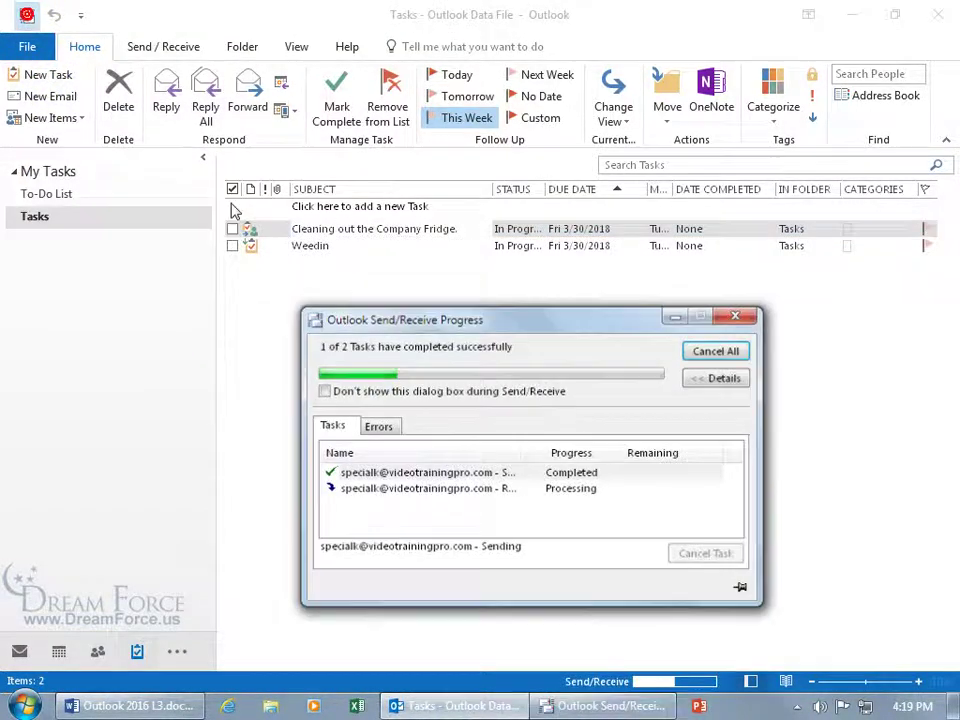
# - Send and receive all folders and read the Task Completed message about the company fridge in the Inbox
pyautogui.click(26, 14)
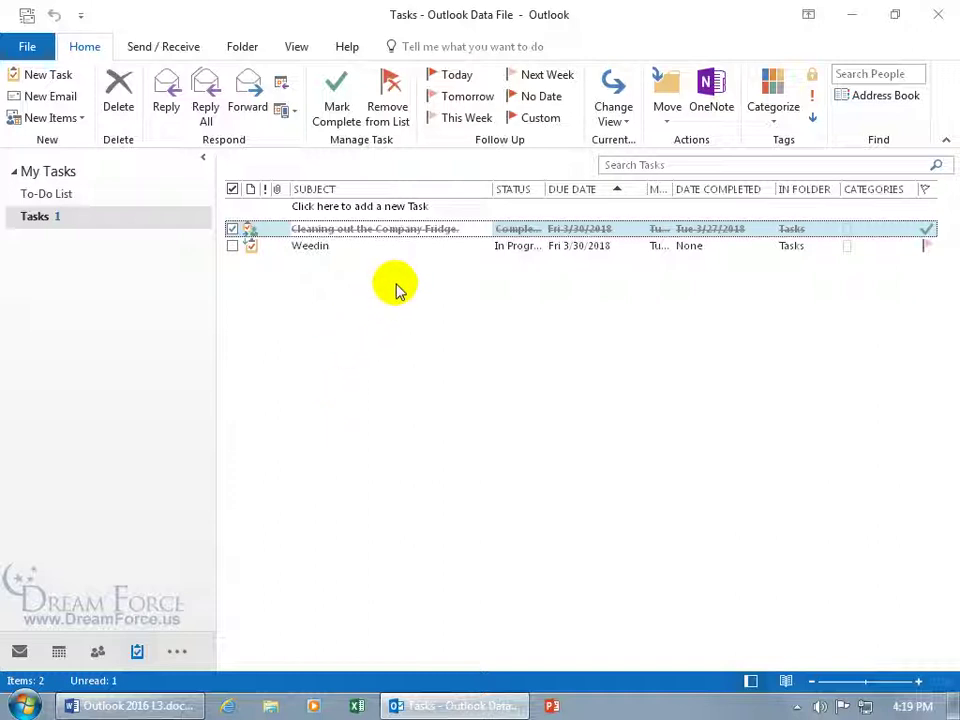
pyautogui.click(19, 650)
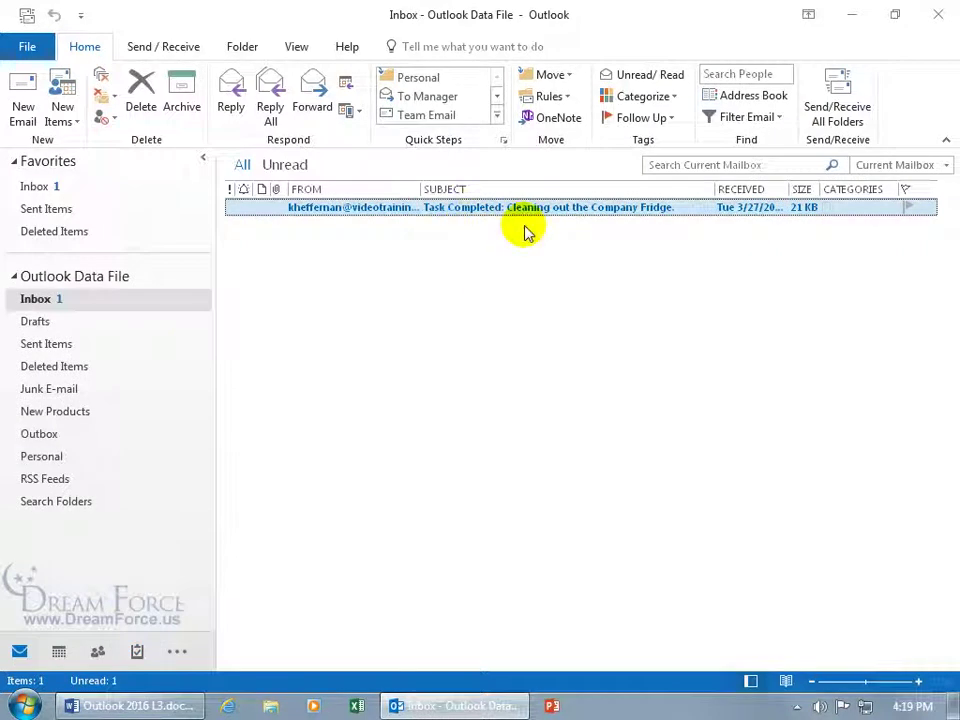
pyautogui.doubleClick(533, 209)
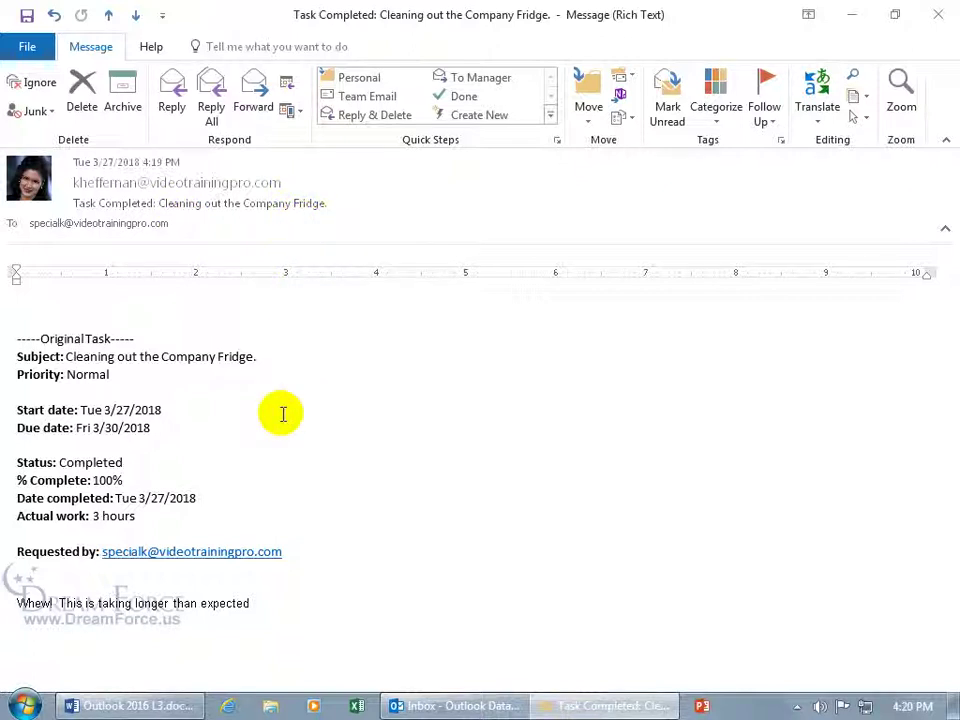
pyautogui.click(938, 14)
# - Start a status report from the Weedin task and discard it without saving
pyautogui.click(139, 655)
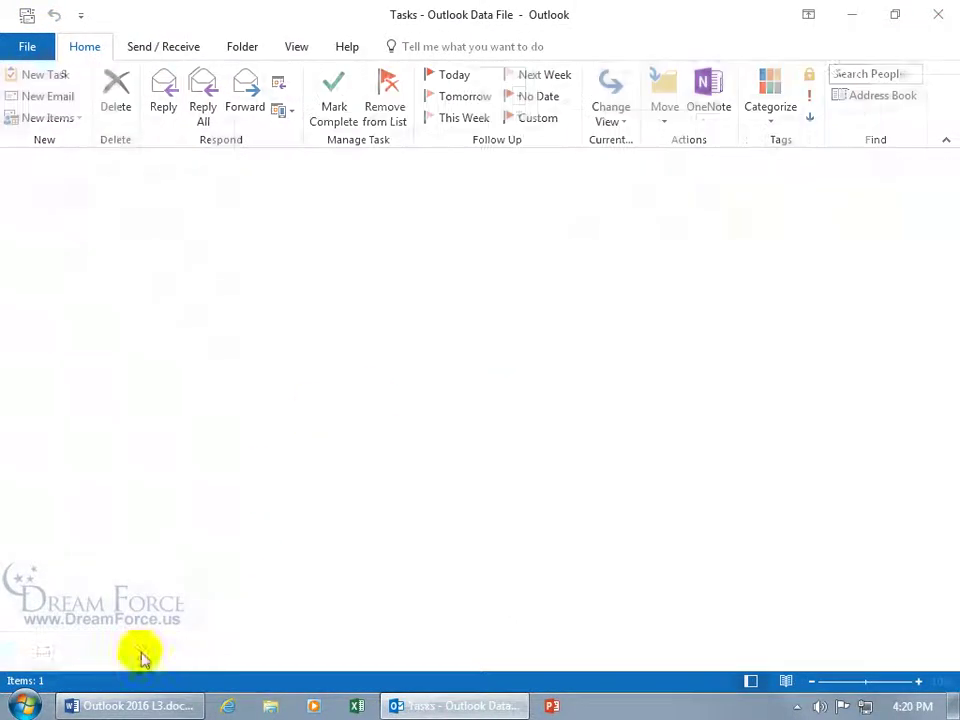
pyautogui.doubleClick(316, 247)
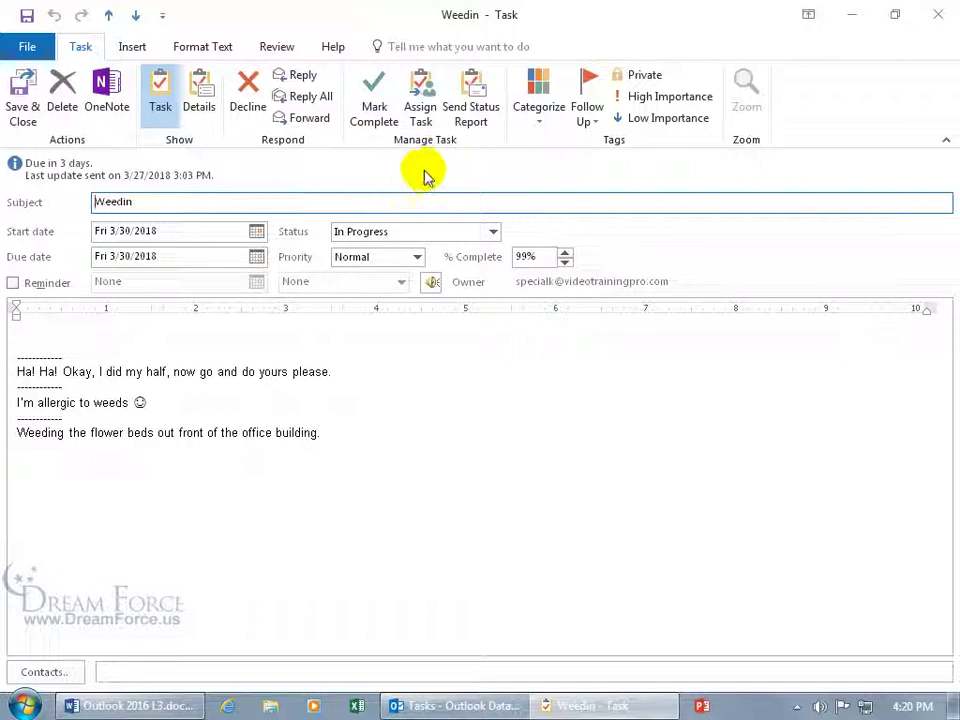
pyautogui.click(479, 118)
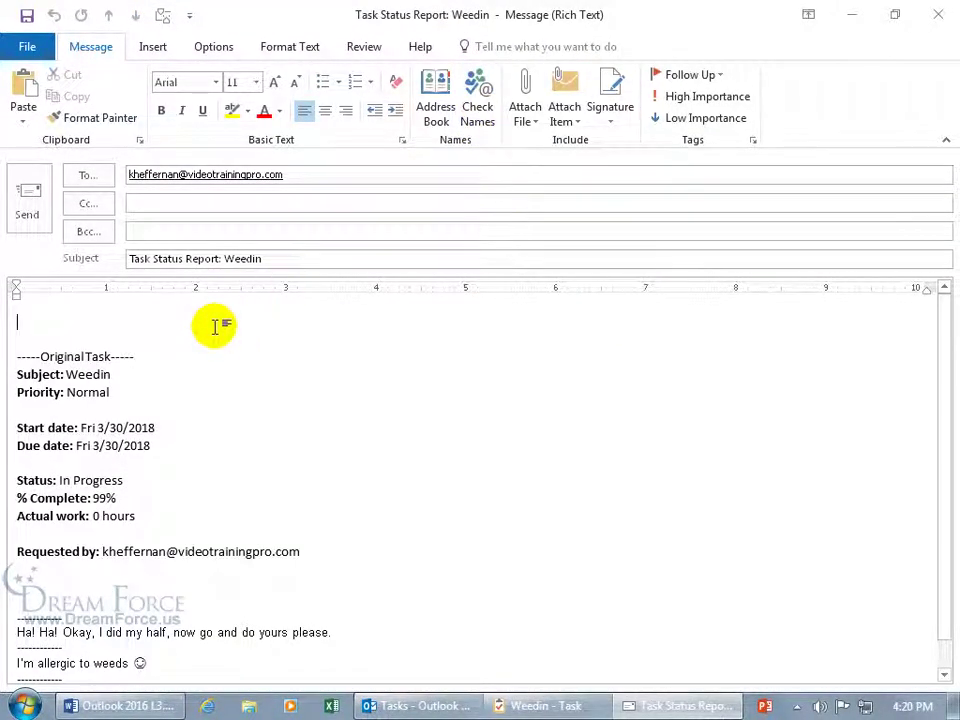
pyautogui.click(210, 205)
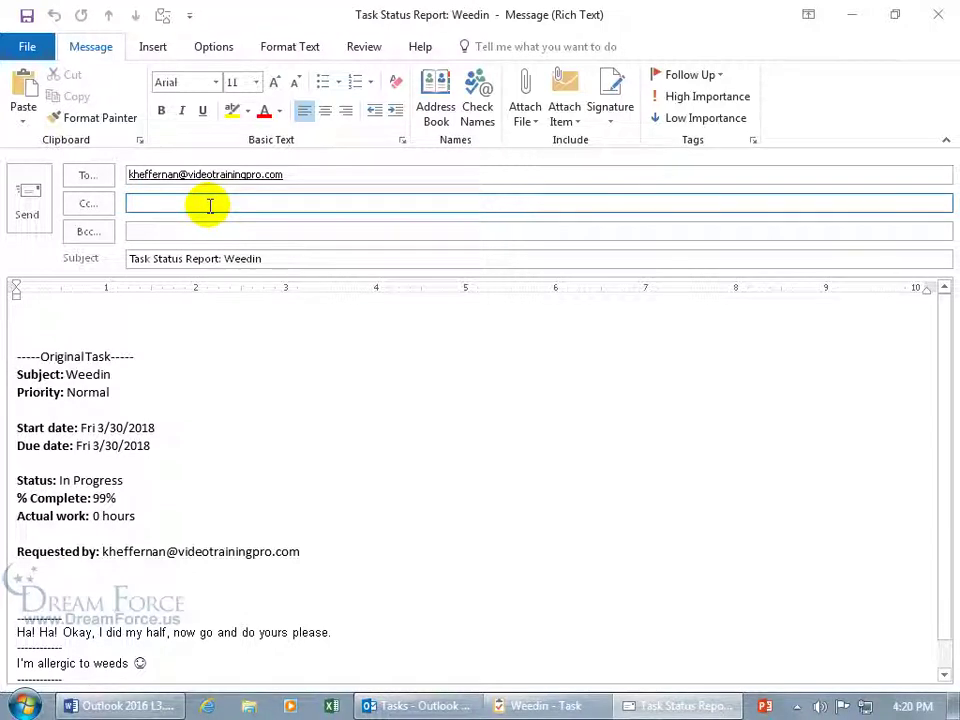
pyautogui.click(938, 14)
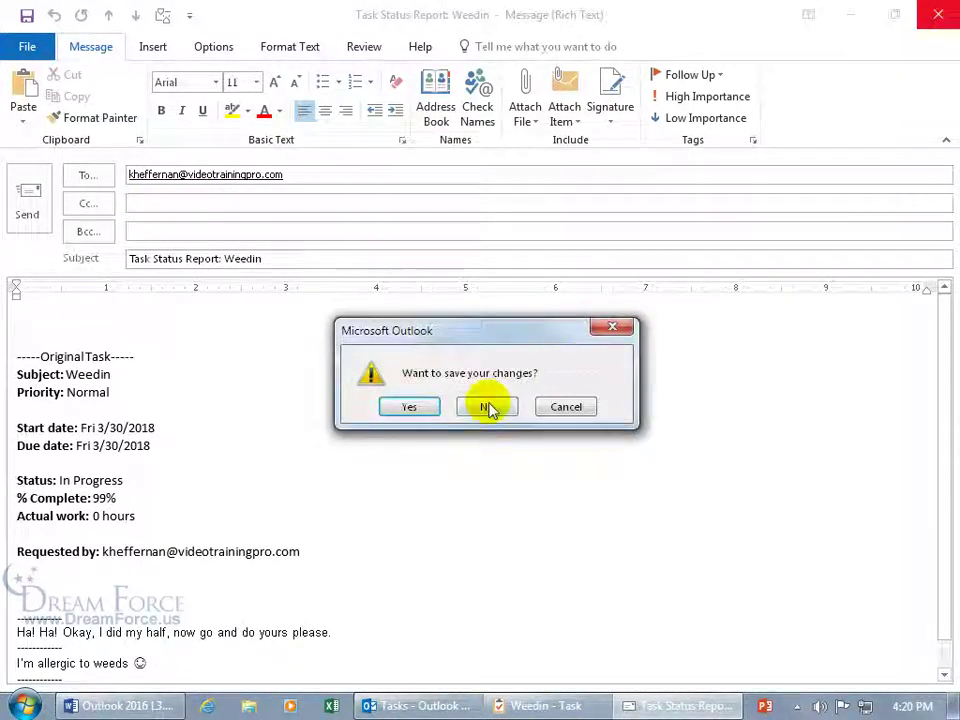
pyautogui.click(486, 407)
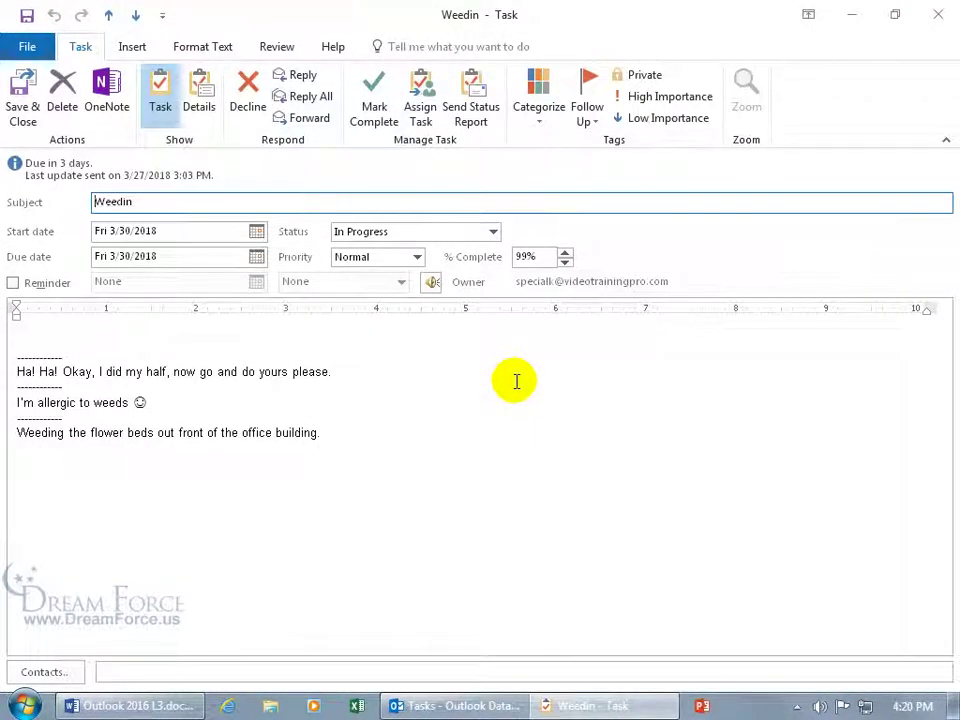
# - Check the Weedin task's details, including its update list, and mark the task complete
pyautogui.click(201, 108)
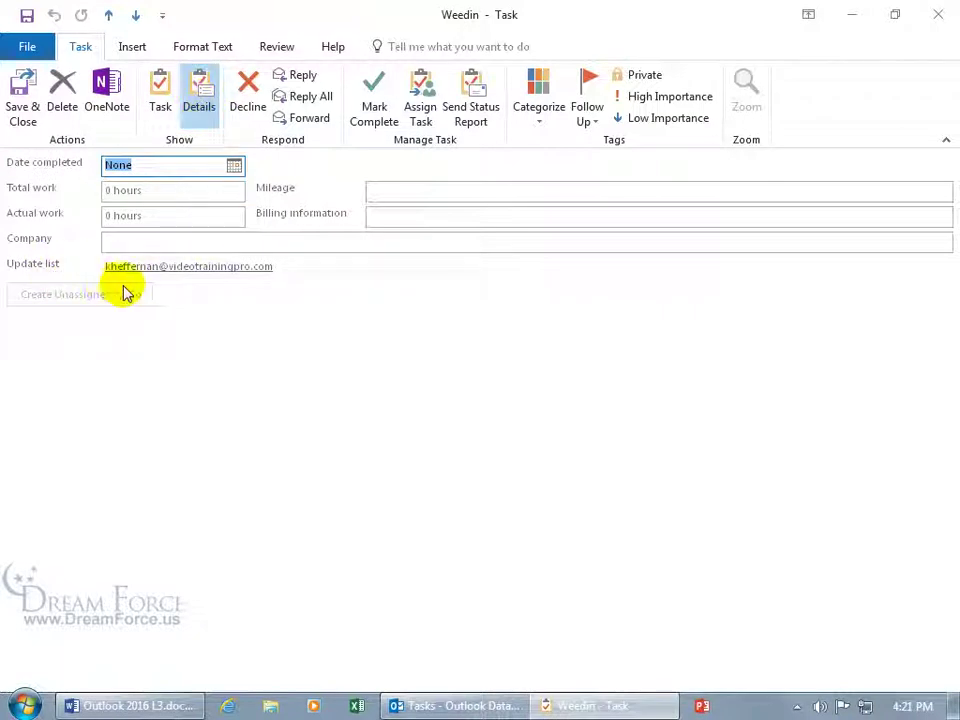
pyautogui.click(163, 100)
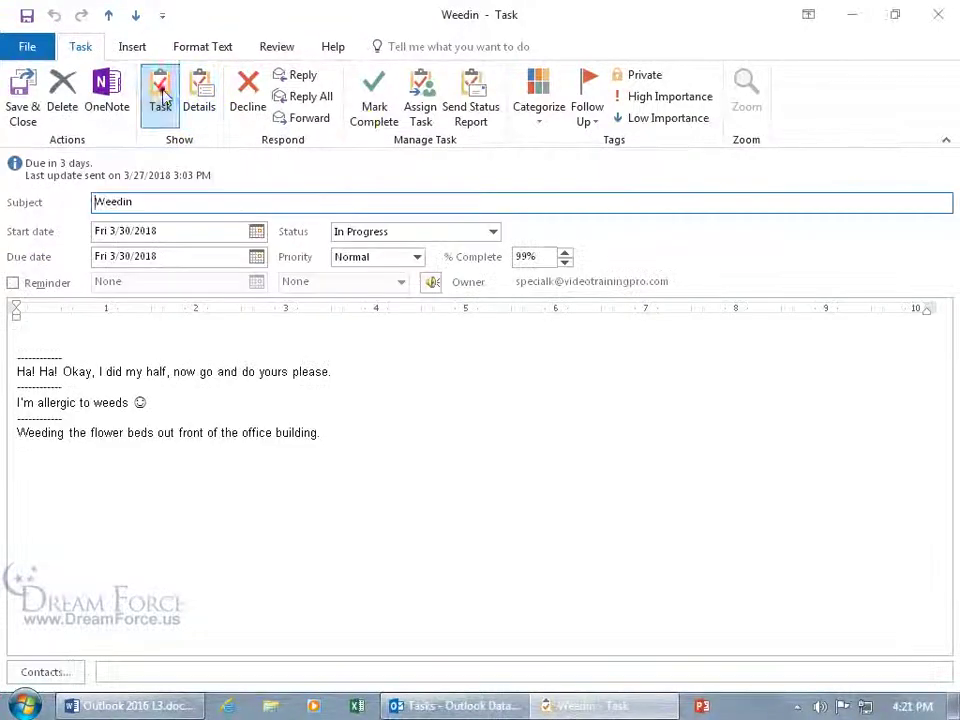
pyautogui.click(375, 101)
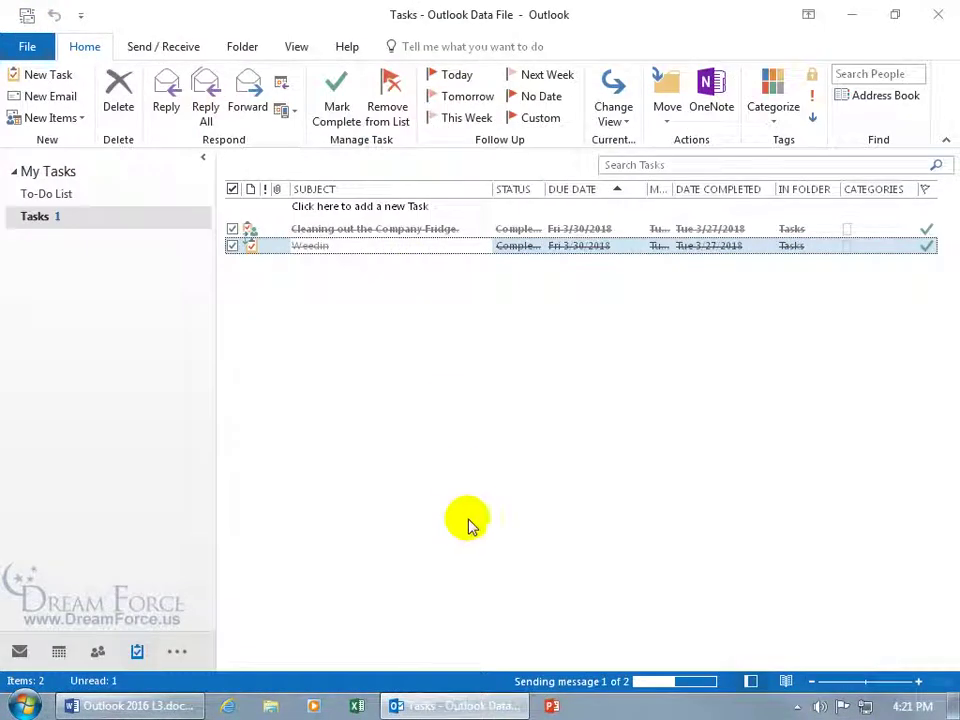